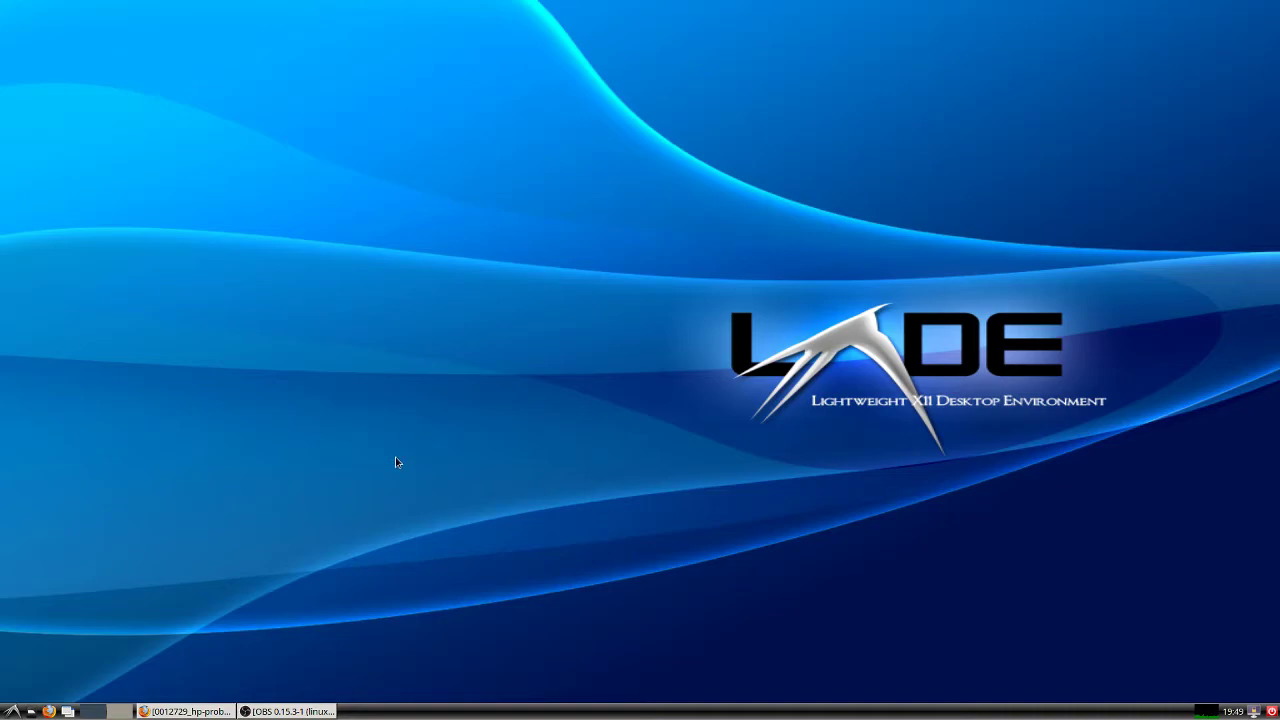
- Restore Firefox and switch to the HP ProBook 450 G2 internals photo tab
click(178, 711)
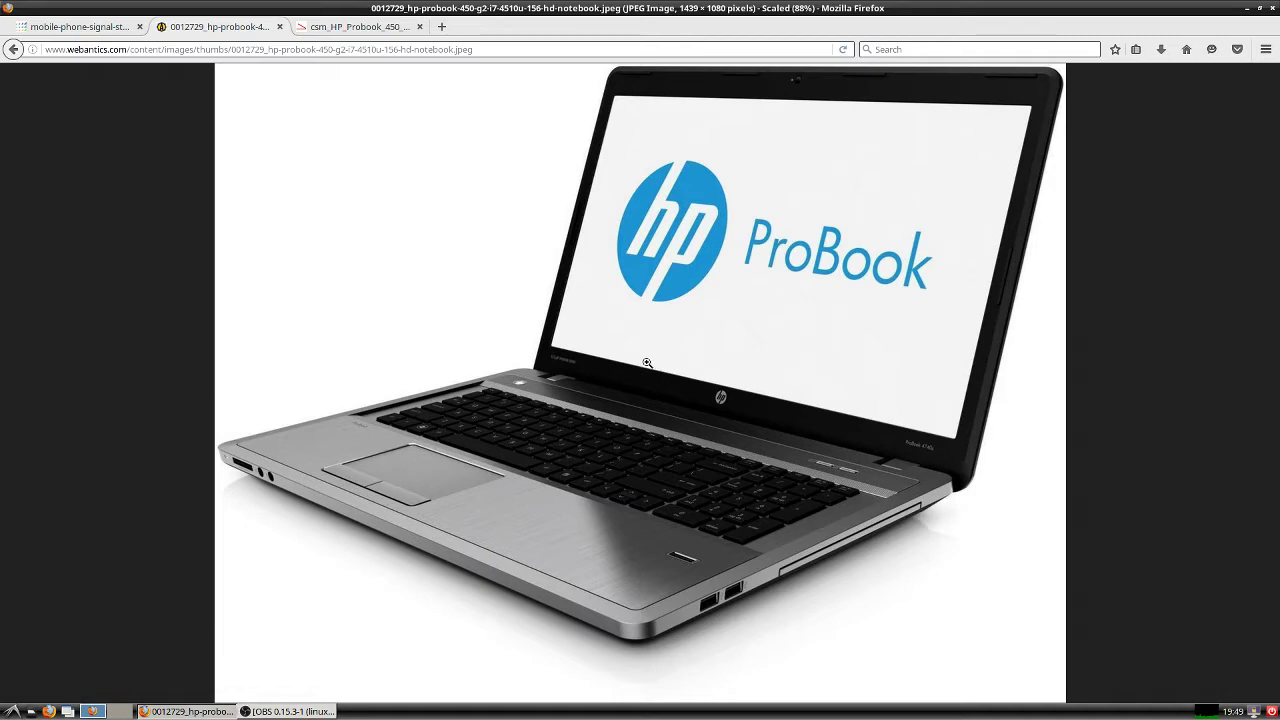
click(370, 27)
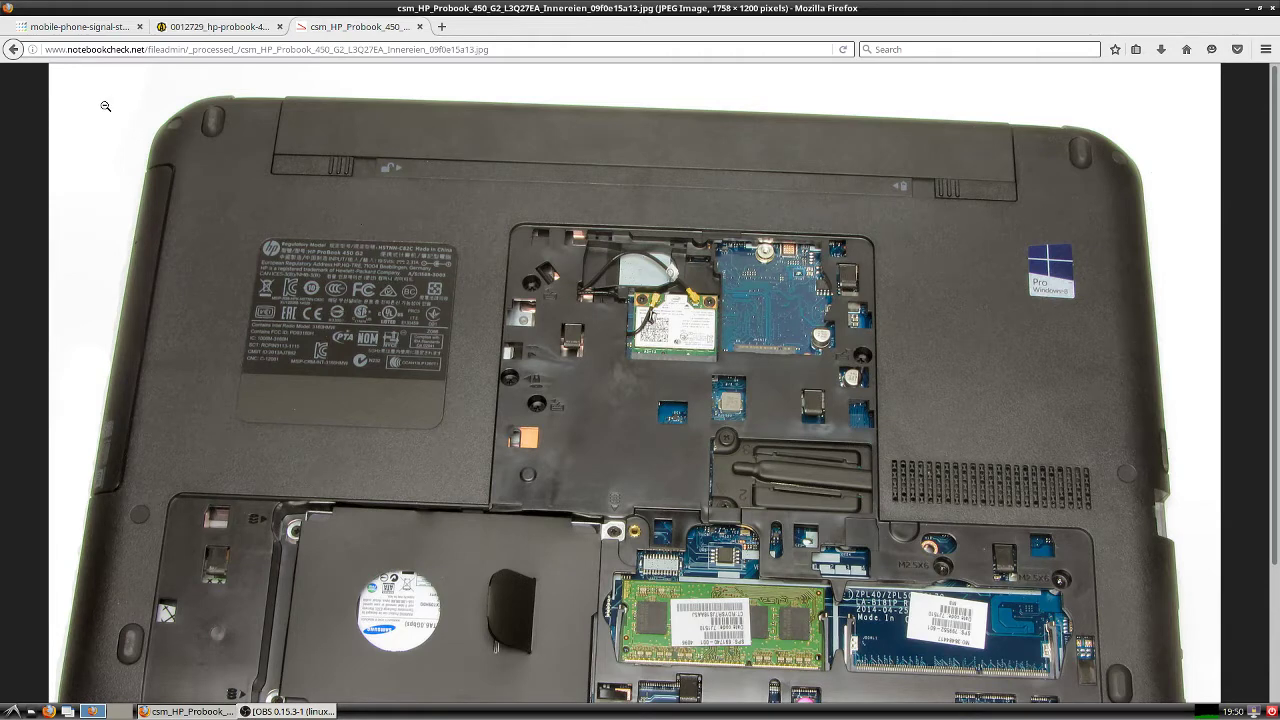
- Switch to the mobile-phone-signal-strength tab showing the signal bar chart
click(86, 27)
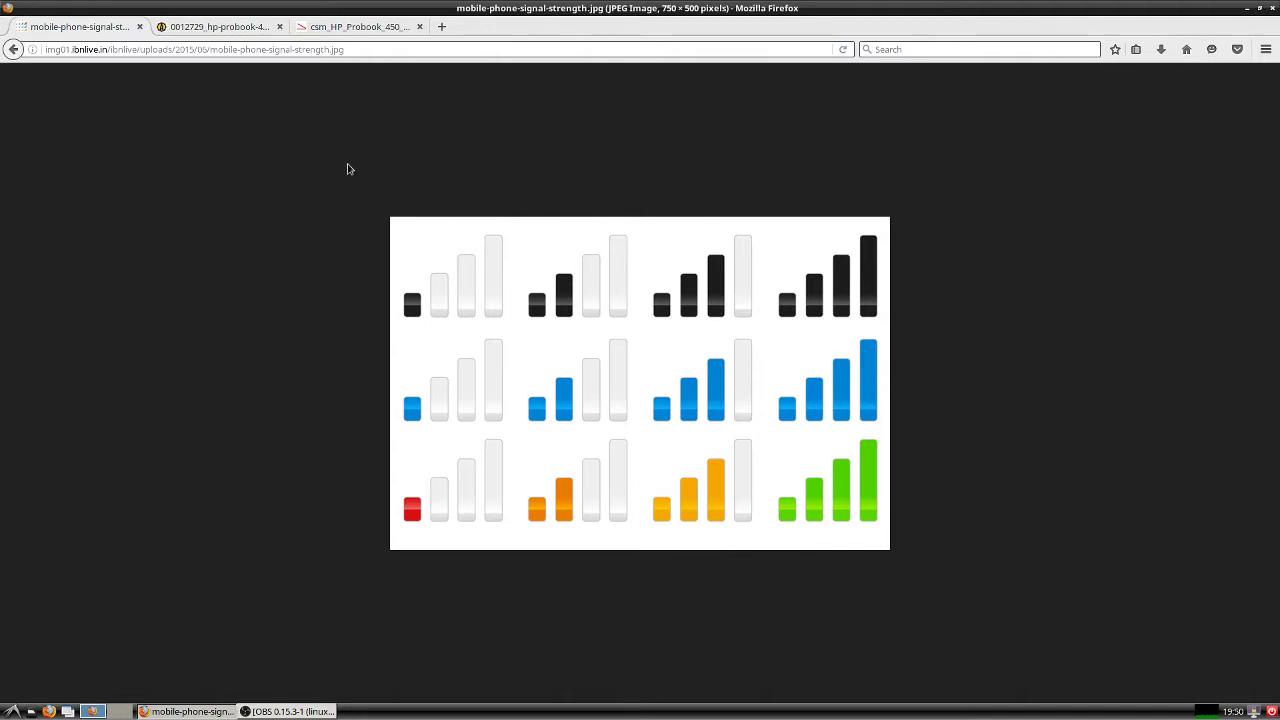
click(190, 712)
- Switch back to the csm_HP_Probook_450 tab showing the opened underside and Wi-Fi antenna
click(375, 28)
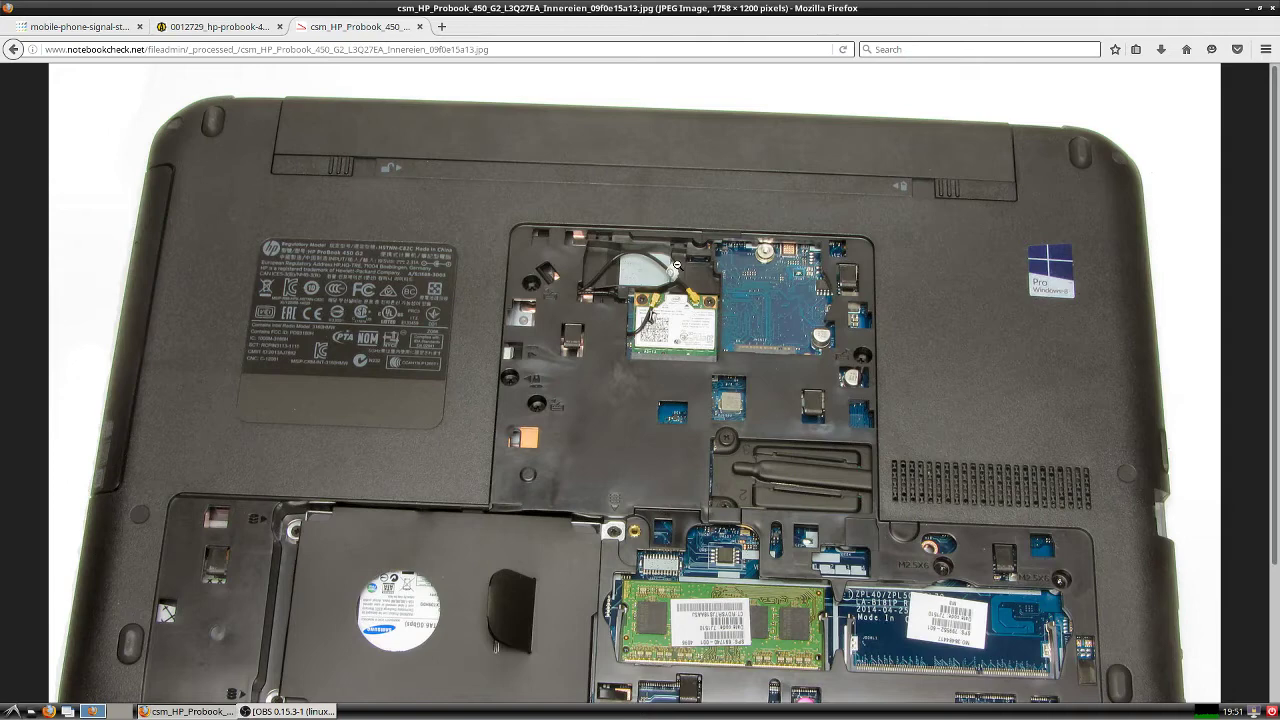